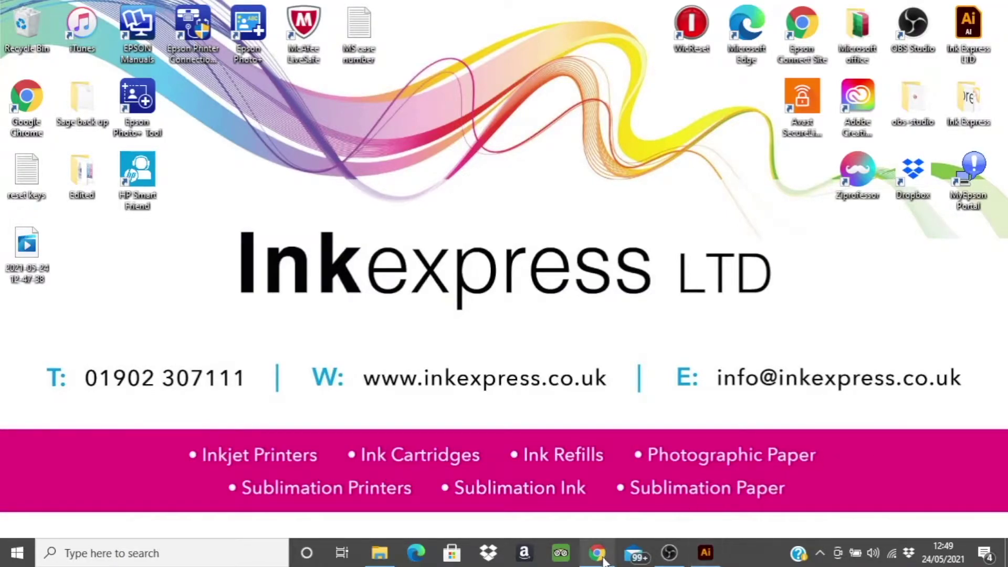
Bring Chrome's Gmail window with the 'Ink Express - ICC Profile' email to the front
click(601, 558)
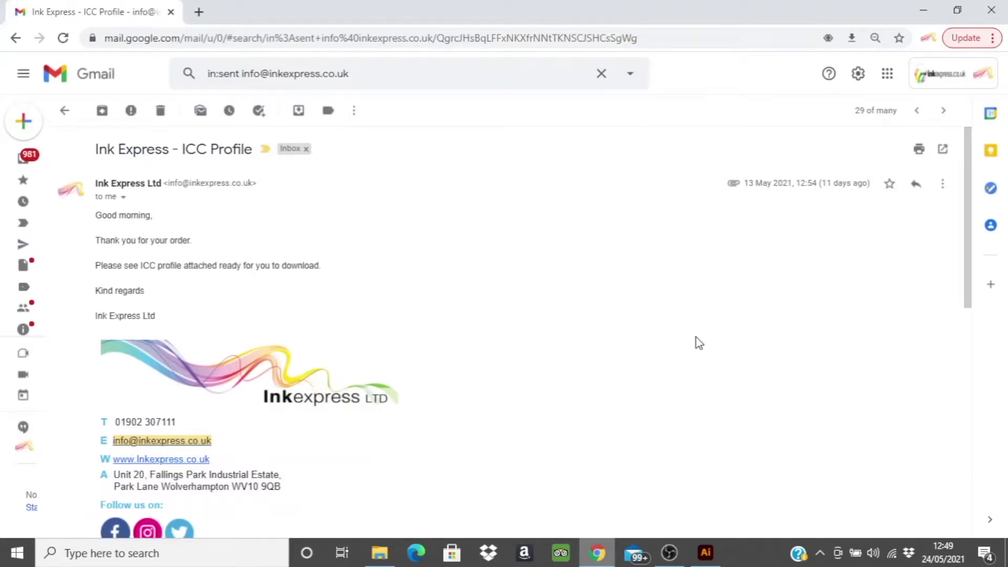
Download the IE_InktecSublinova_EPSON_ET2710 ICC attachment and open the Downloads folder
scroll(698, 343, down, 6)
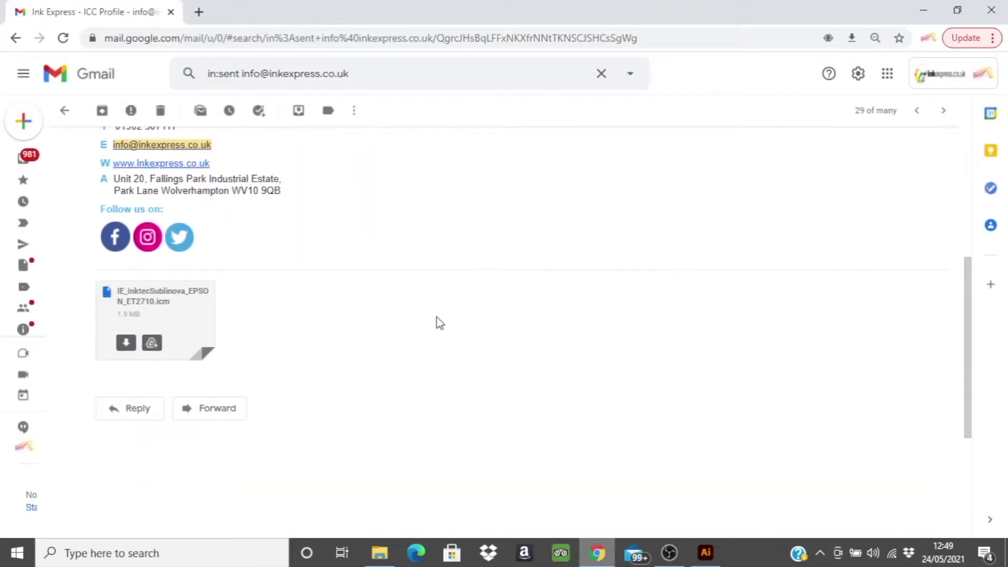
click(127, 344)
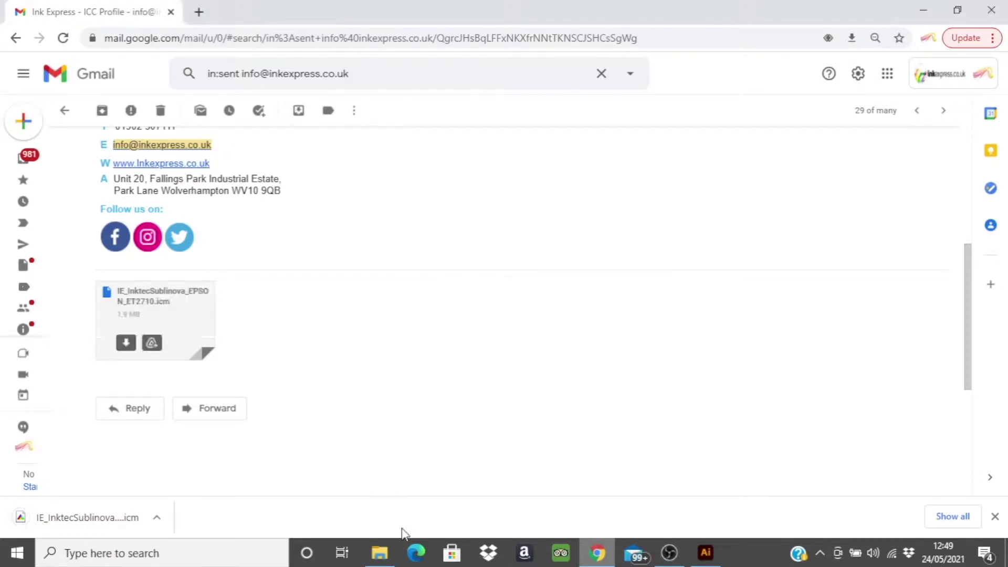
click(383, 561)
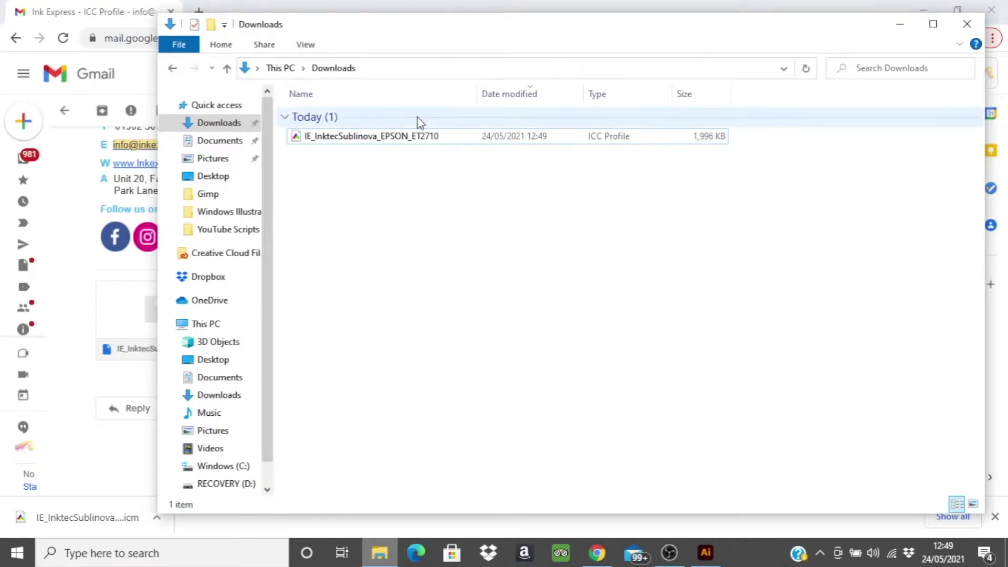
Install the IE_InktecSublinova_EPSON_ET2710 profile from Downloads, then copy the file
click(443, 138)
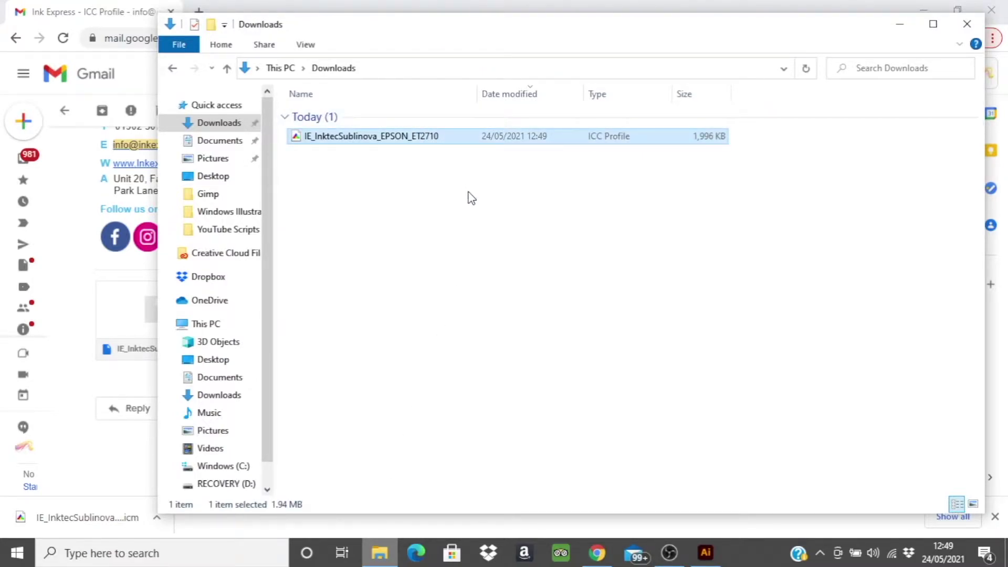
double_click(449, 136)
right_click(450, 135)
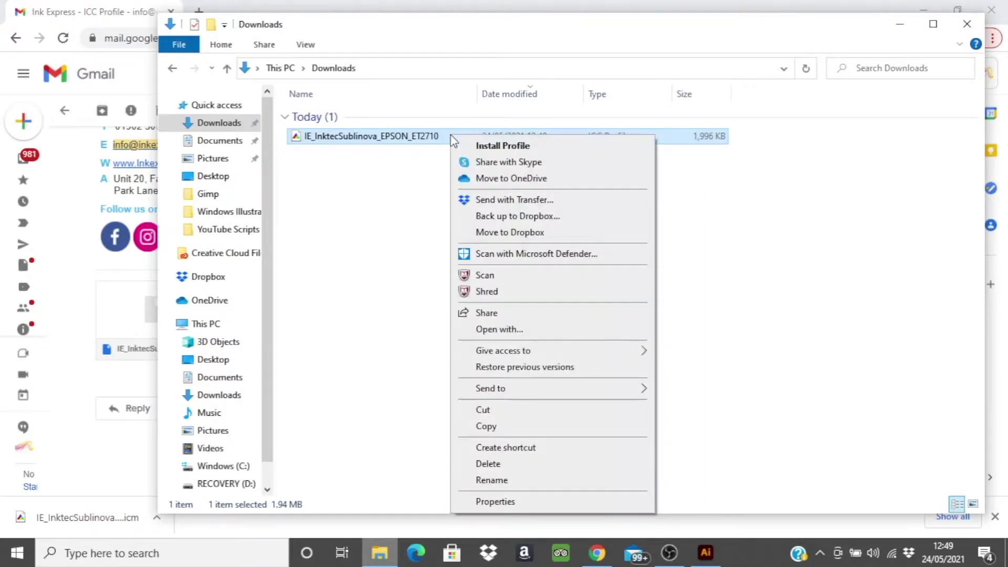
click(535, 147)
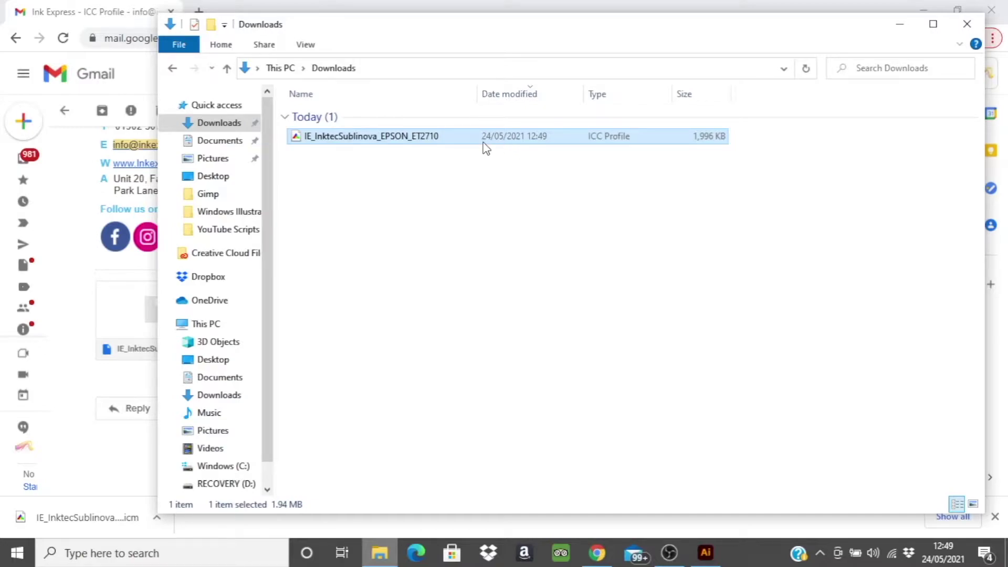
right_click(459, 136)
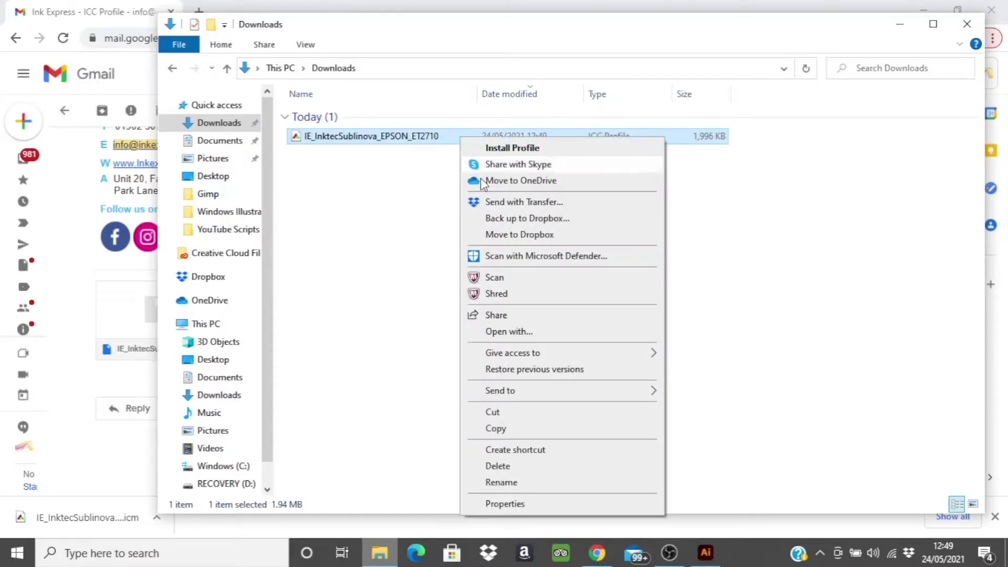
click(515, 427)
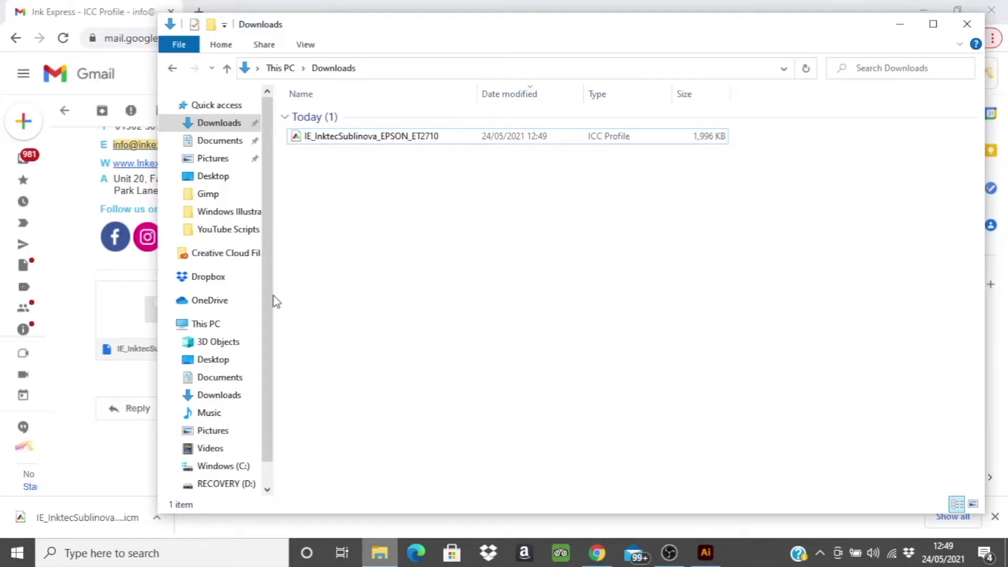
Browse This PC > C: > Windows and open the System32 folder via a search
click(219, 328)
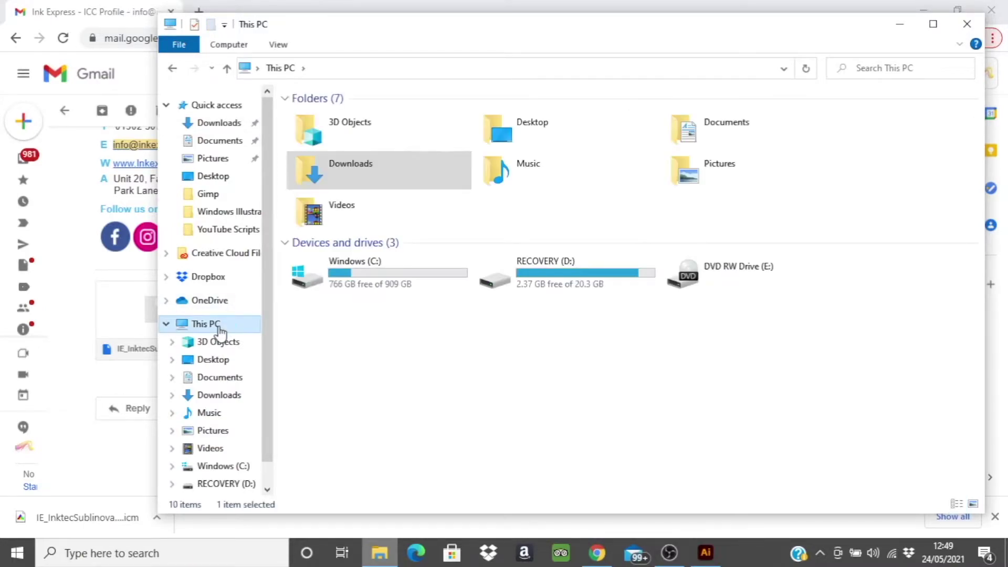
double_click(435, 278)
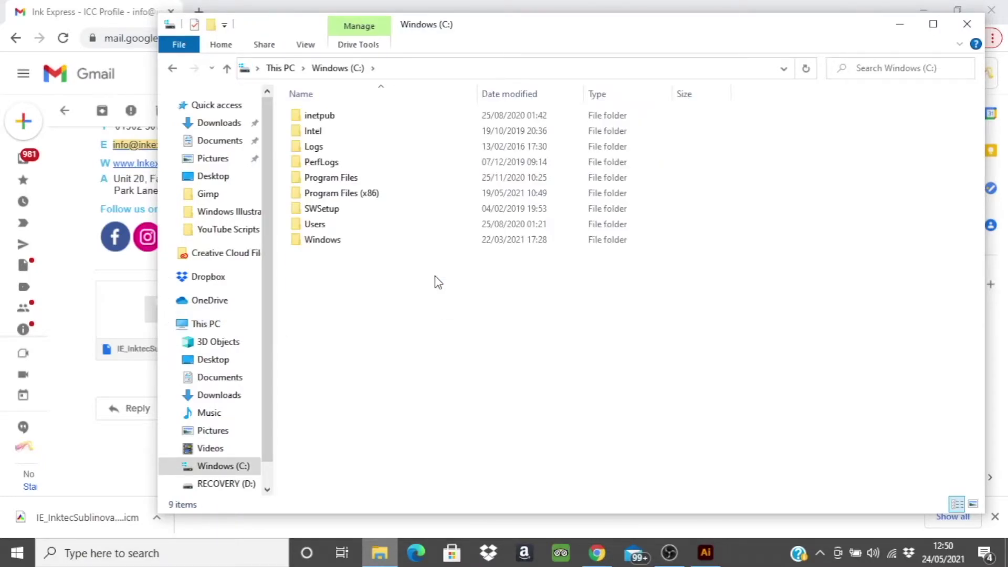
double_click(359, 247)
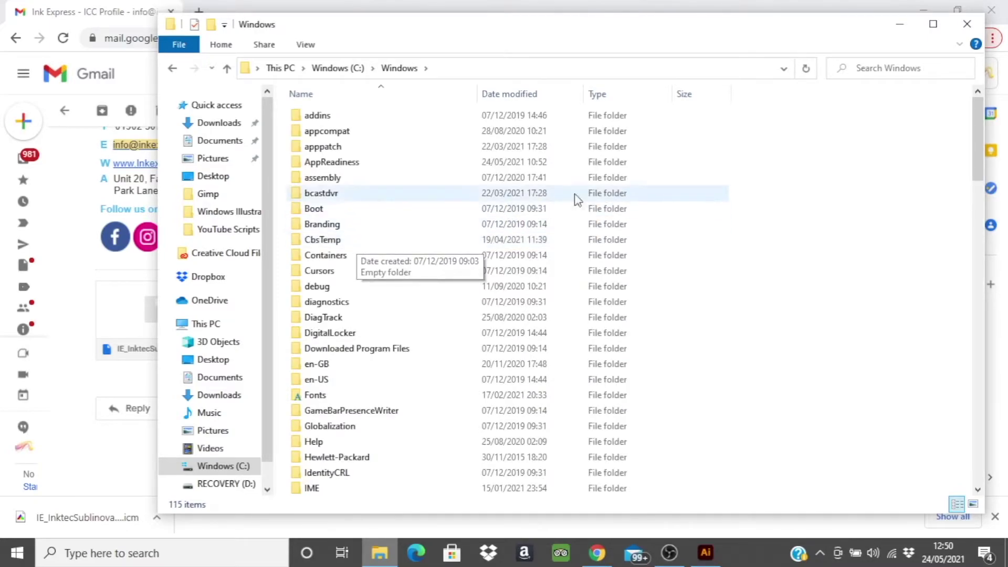
click(903, 72)
text(system32)
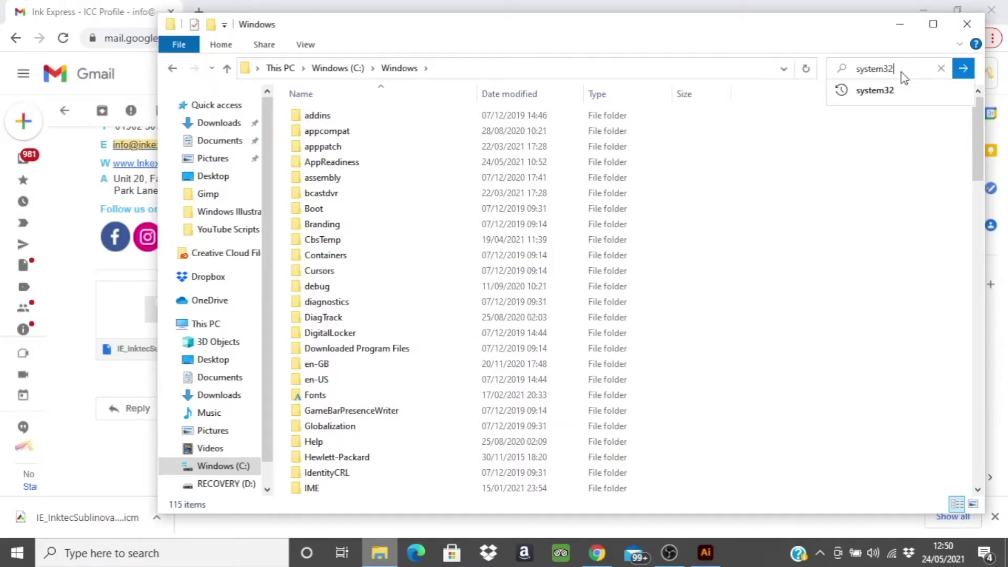
key(Return)
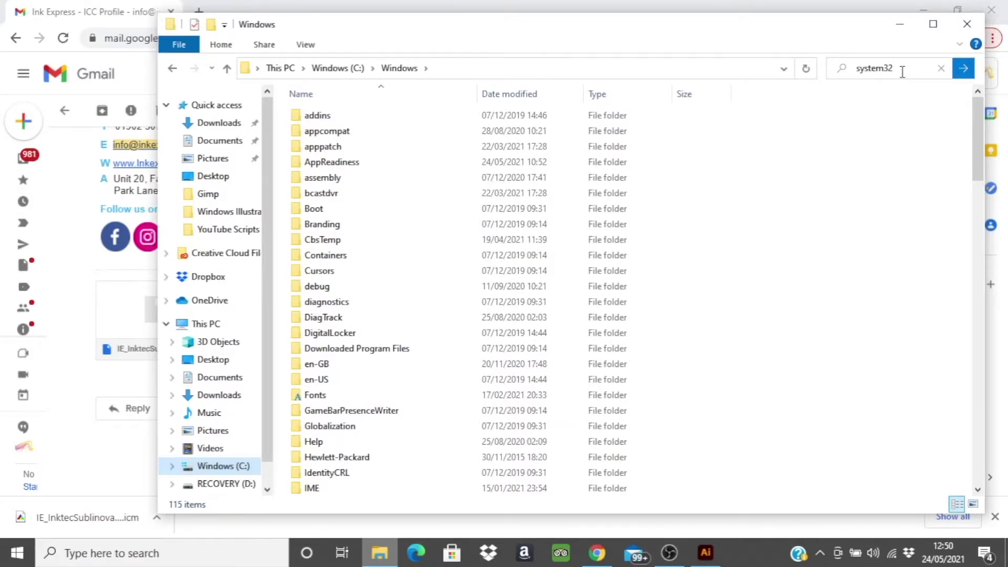
double_click(494, 100)
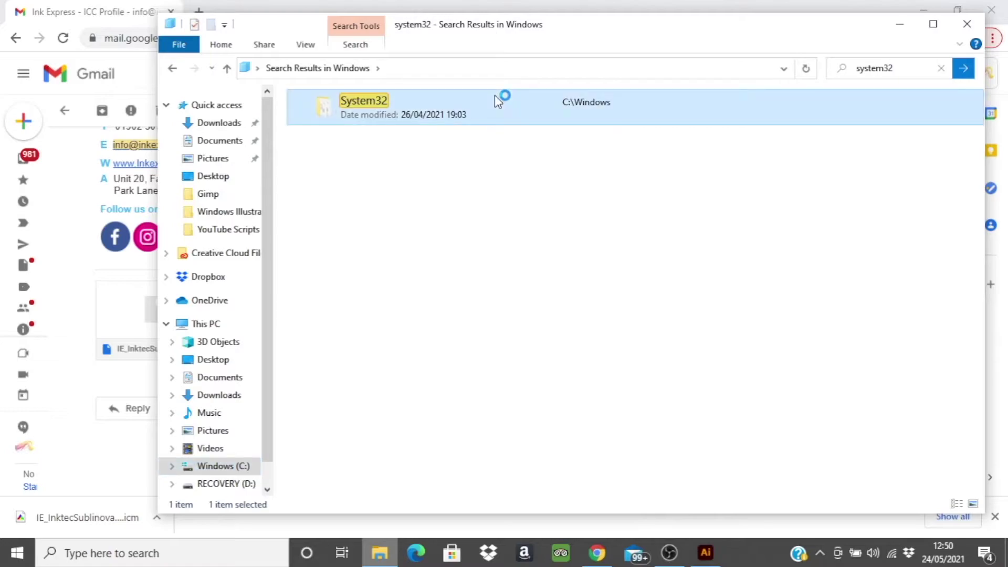
Find spool, go to drivers\color, and locate the installed ET2710 profile
click(891, 69)
text(spool)
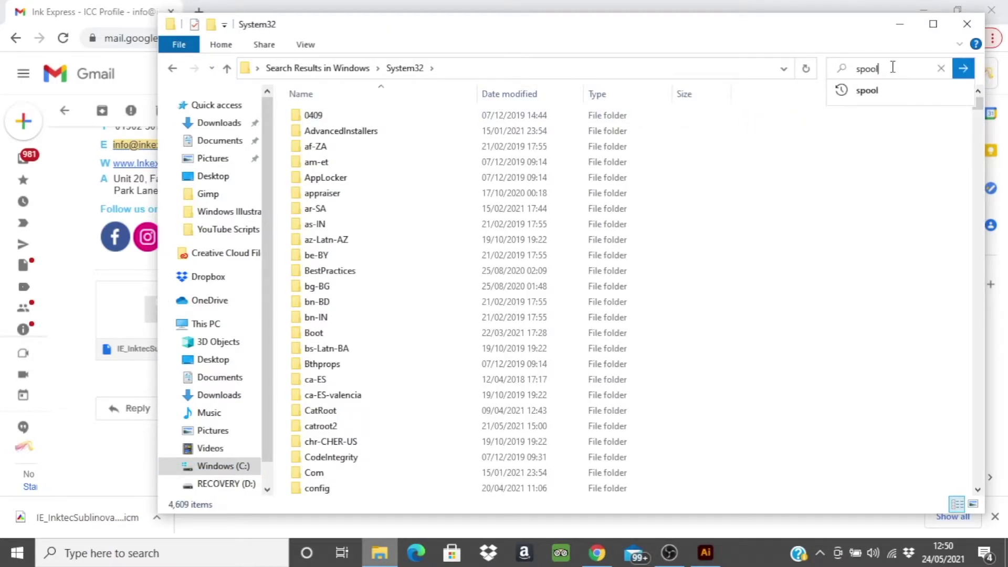
key(Return)
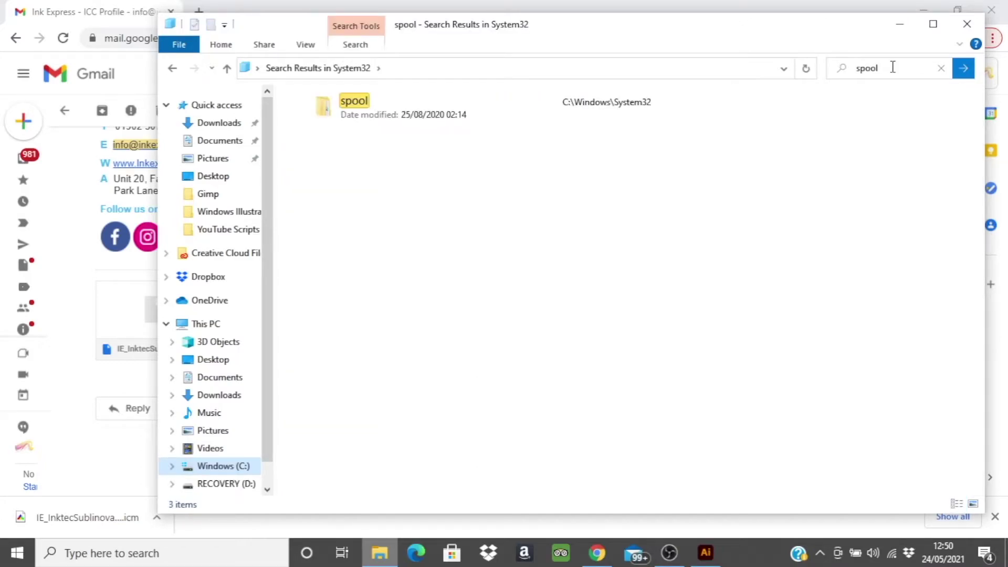
double_click(465, 109)
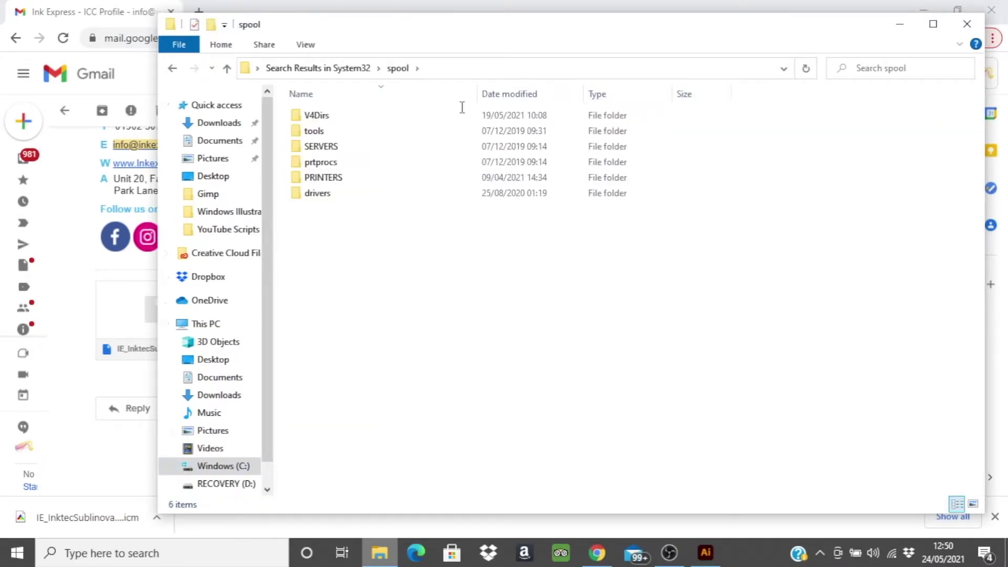
double_click(346, 194)
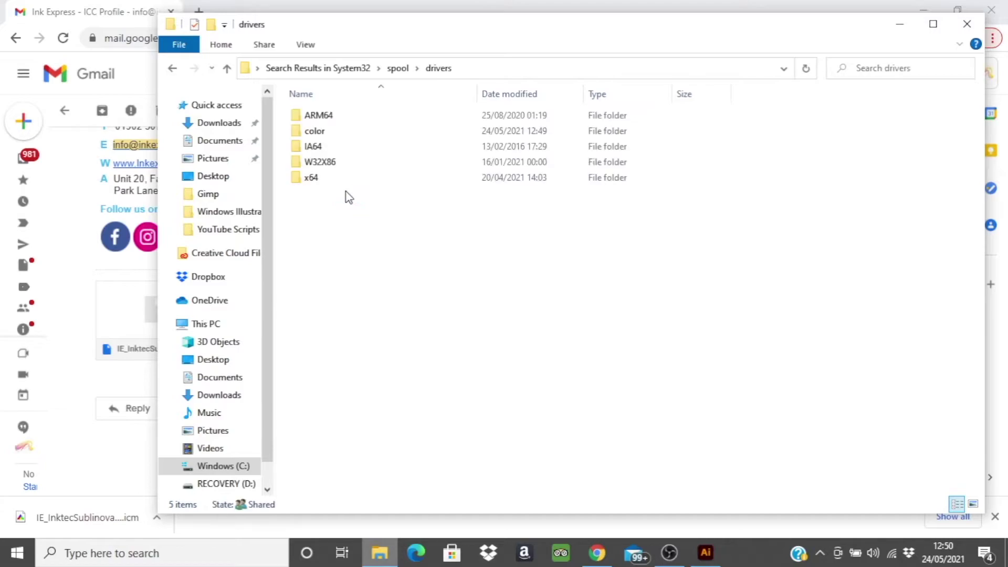
double_click(346, 137)
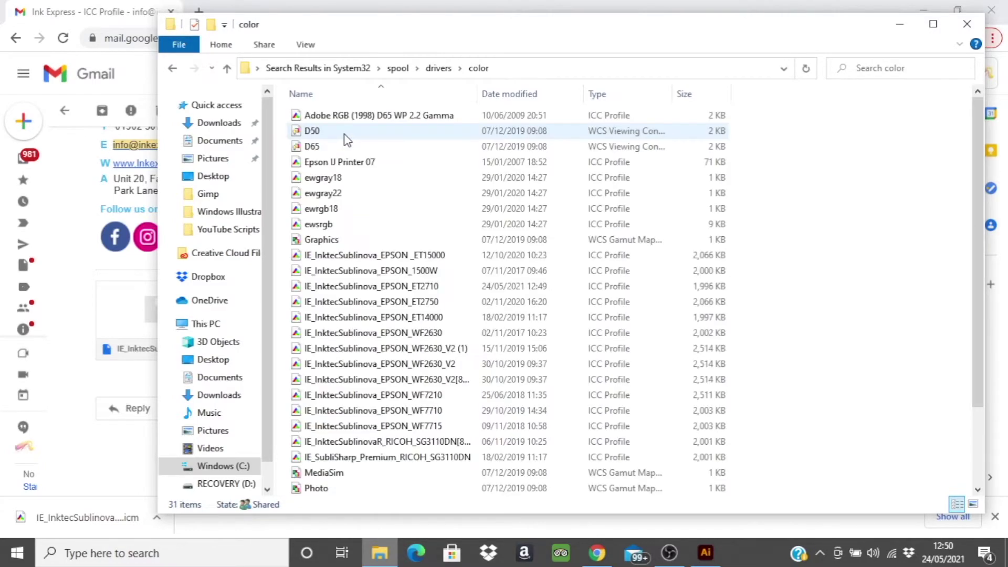
click(456, 294)
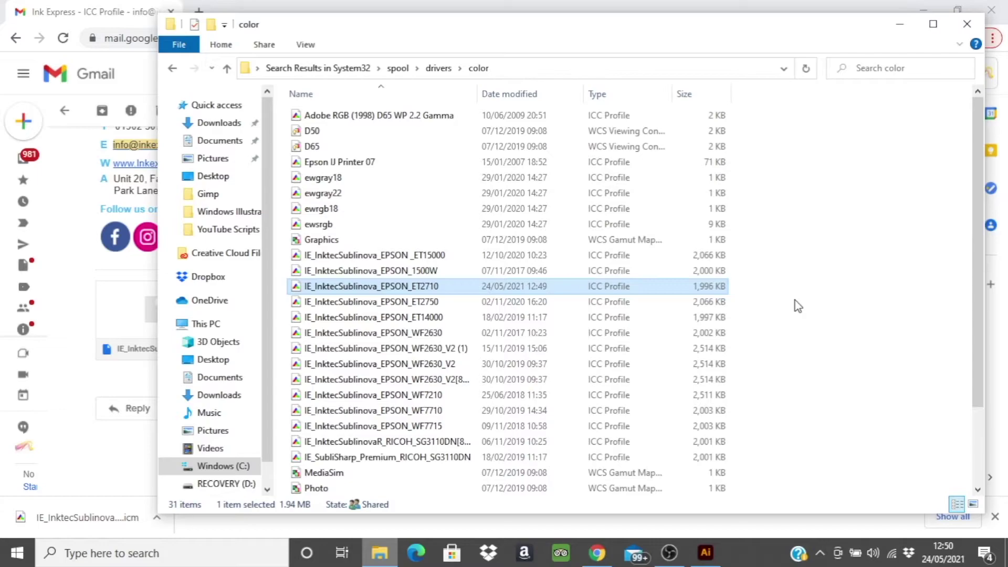
Minimize Explorer and Chrome, return to Ink Express LTD.ai in Illustrator, and open the Edit menu
click(900, 24)
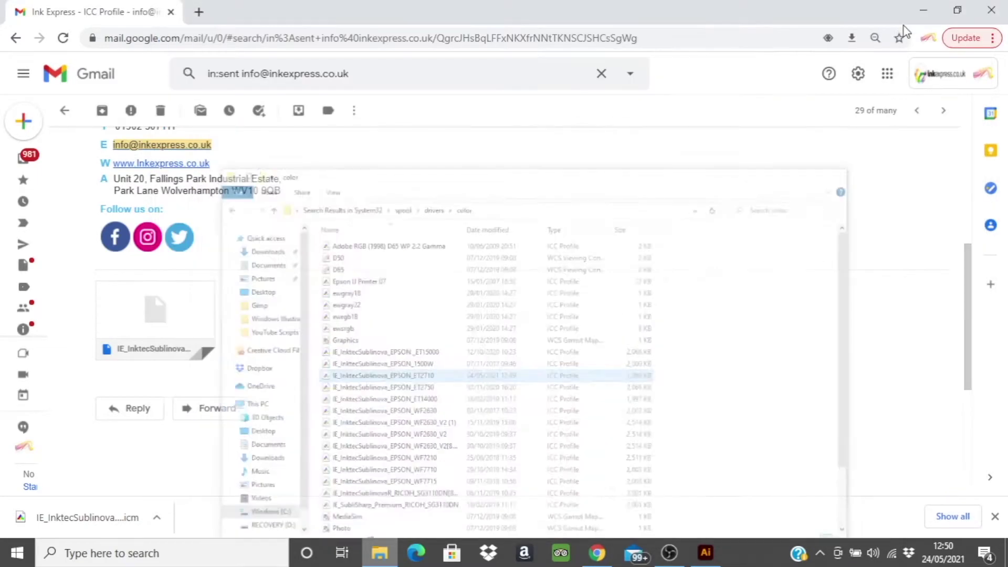
click(923, 17)
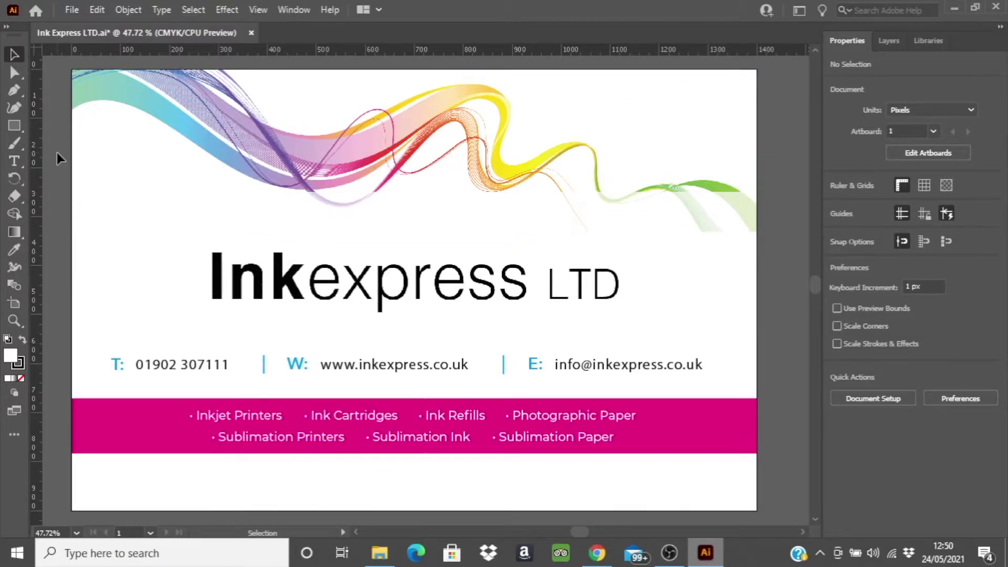
click(97, 10)
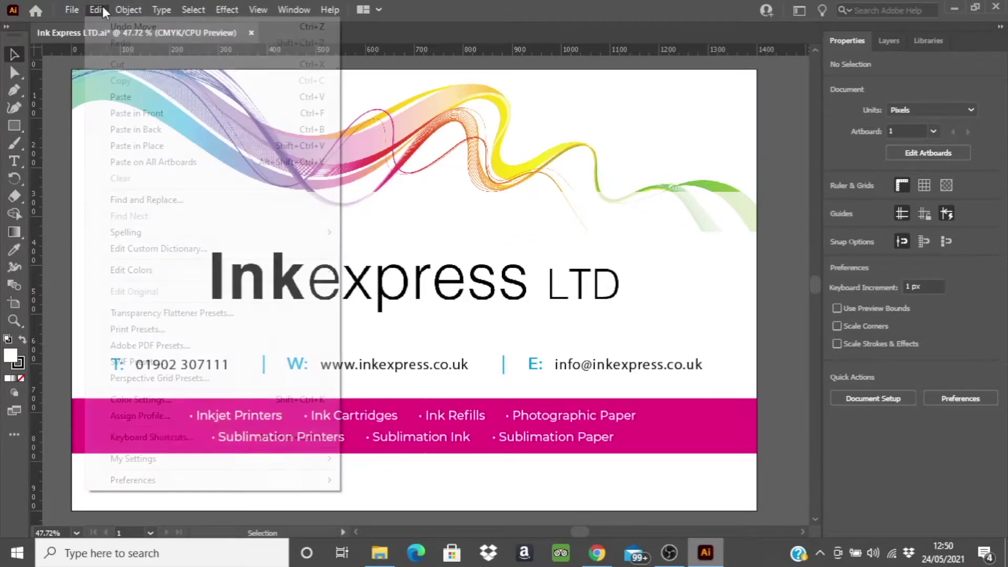
Set CMYK working space to U.S. Web Coated (SWOP) v2 and both policies to Convert to Working Space
click(204, 405)
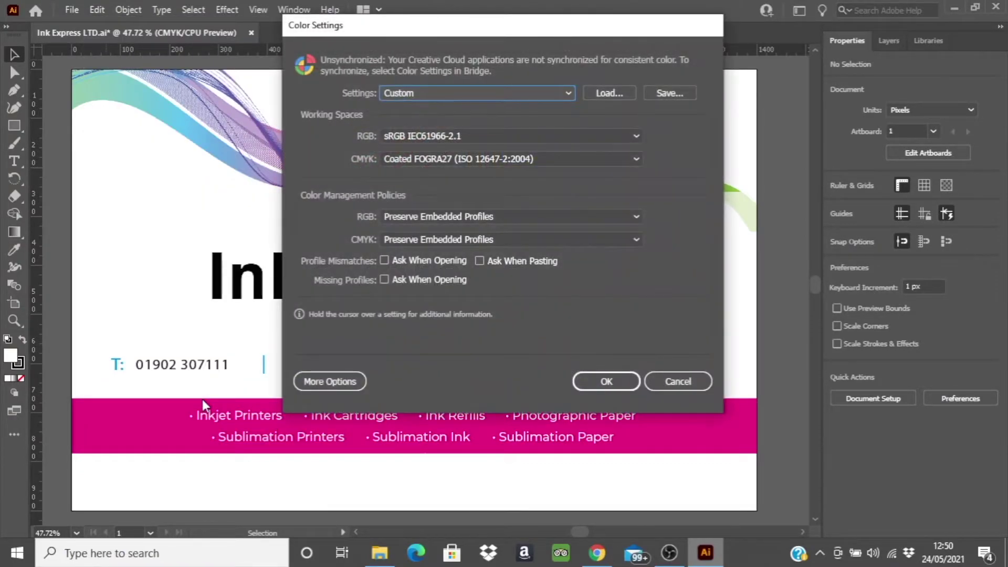
click(524, 159)
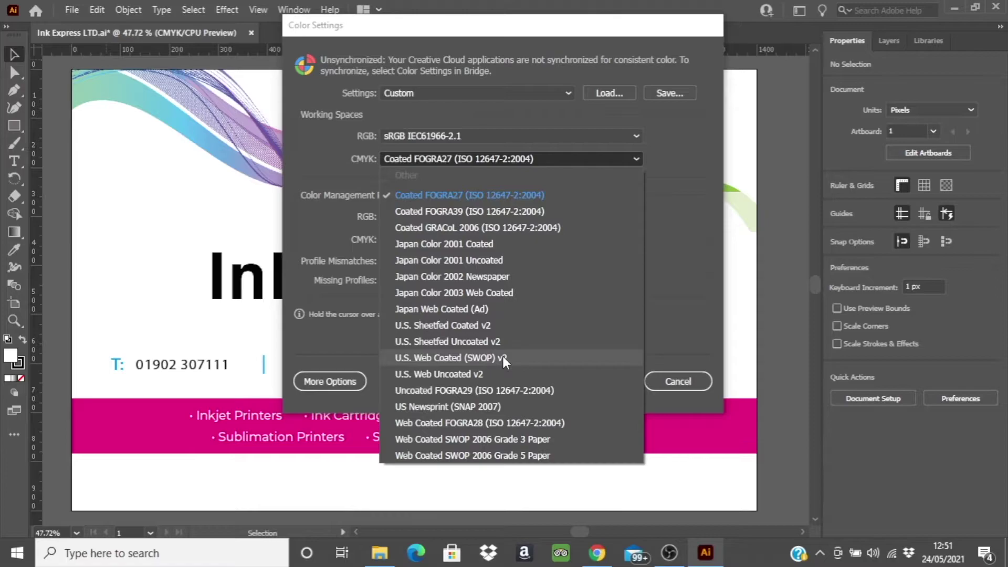
click(518, 358)
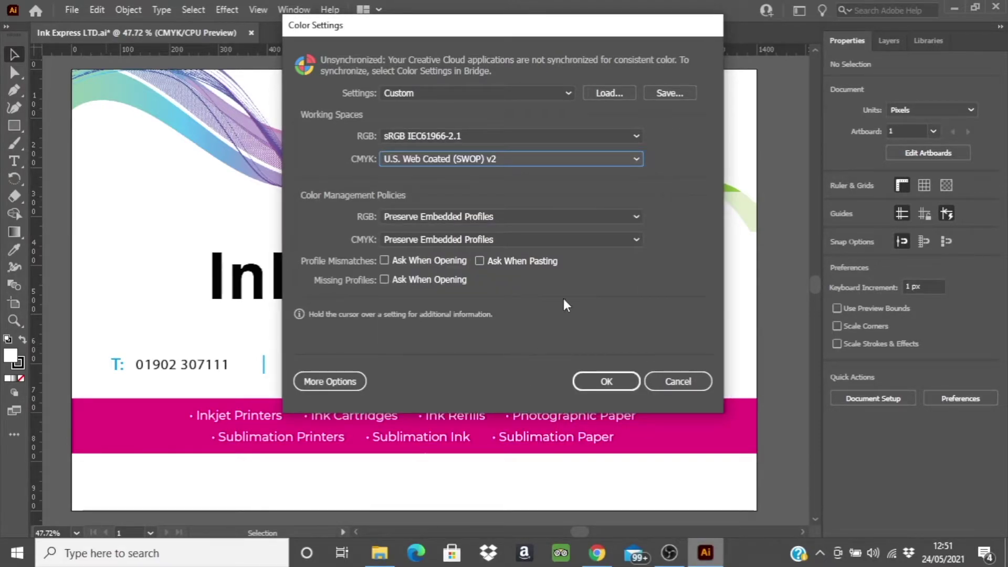
click(565, 217)
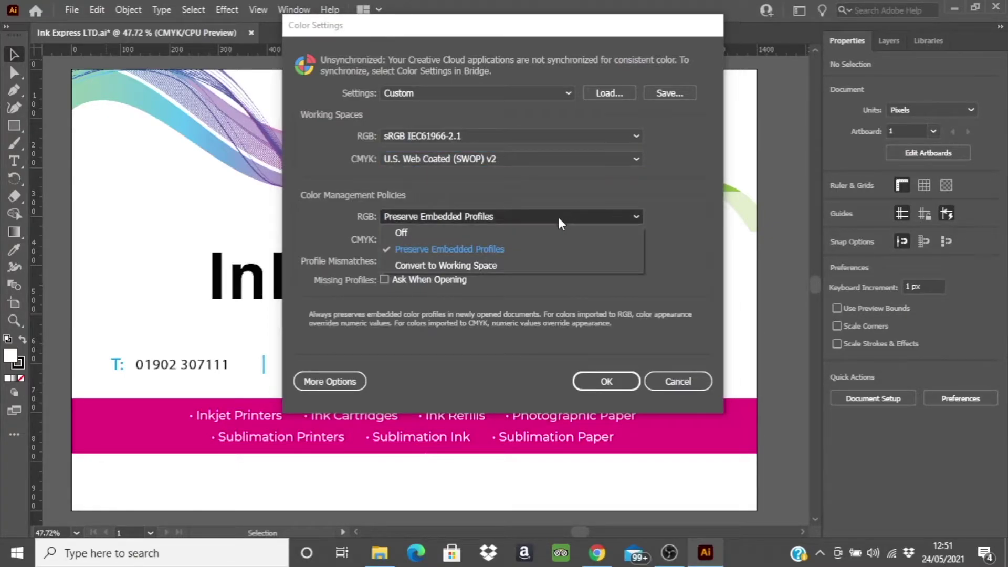
click(478, 266)
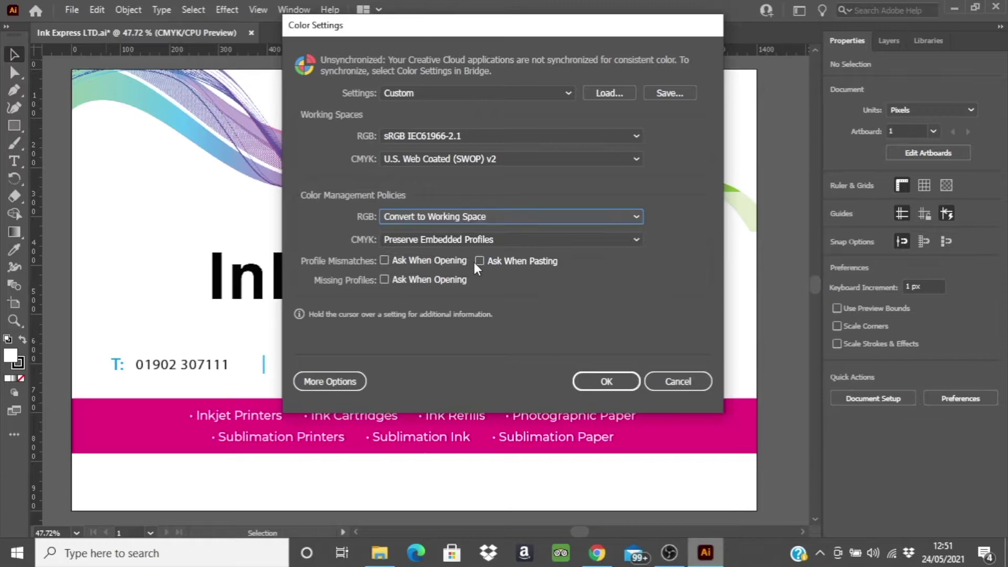
click(524, 241)
click(458, 304)
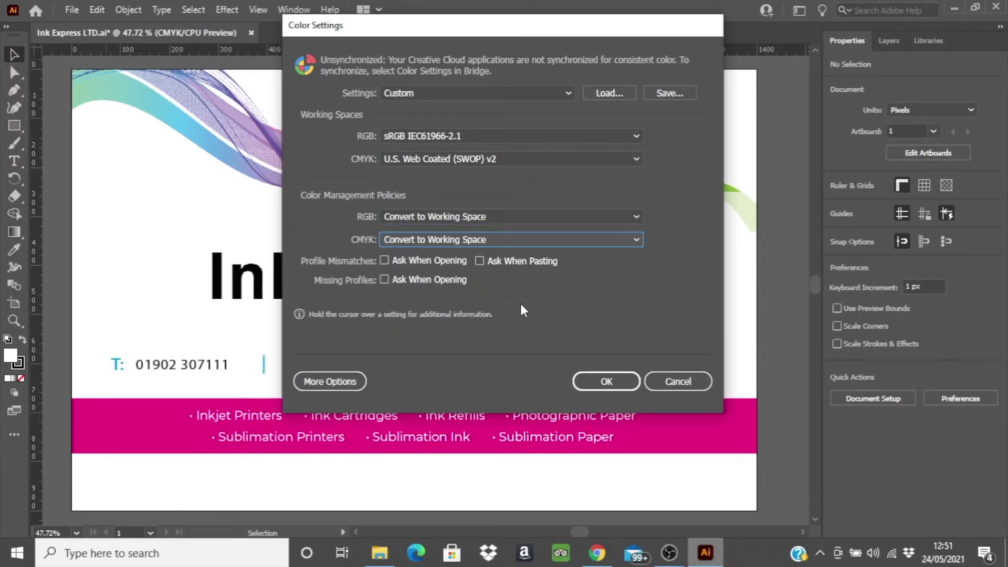
Keep Relative Colorimetric intent under More Options and apply the colour settings
click(346, 382)
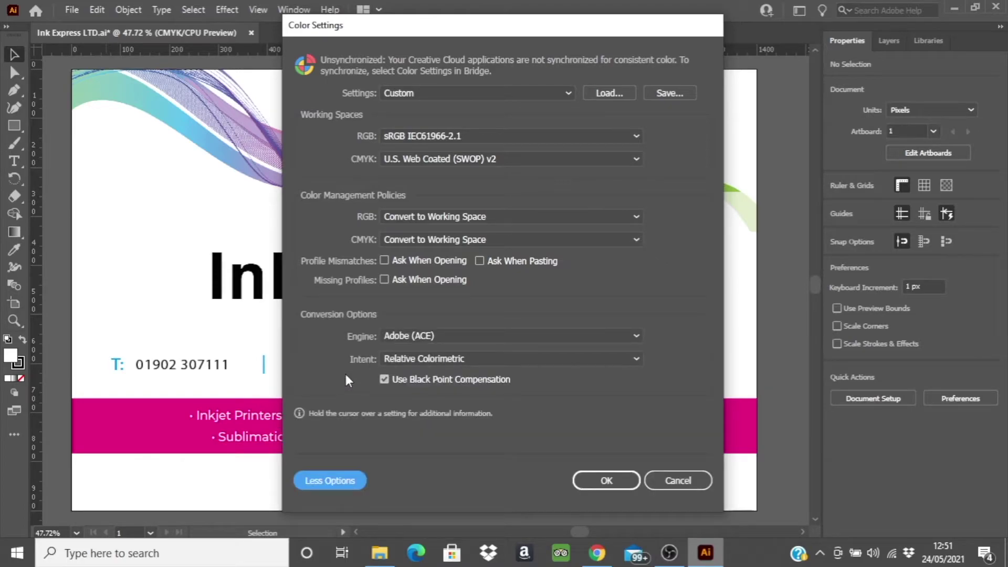
mouse_move(410, 341)
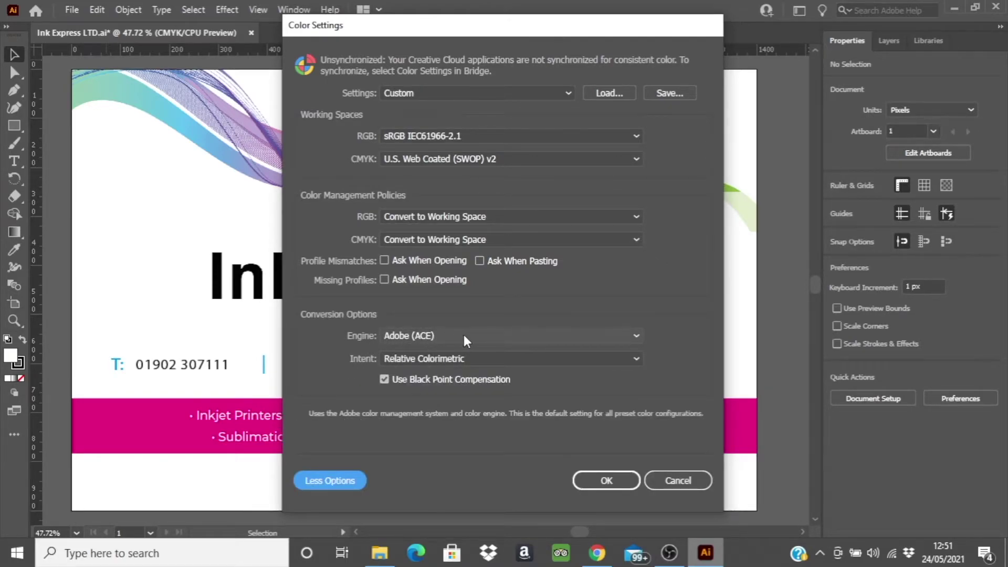
click(541, 362)
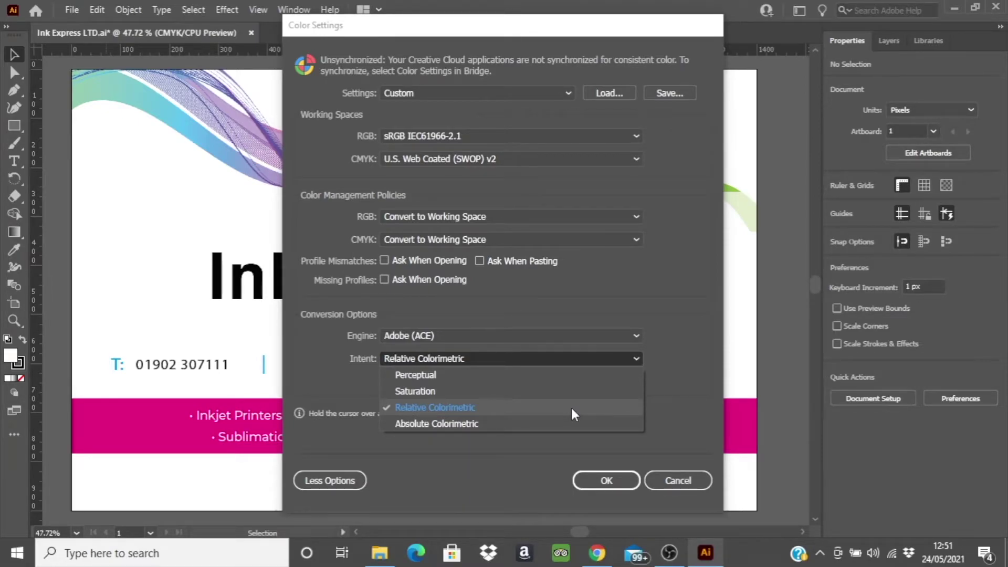
click(574, 414)
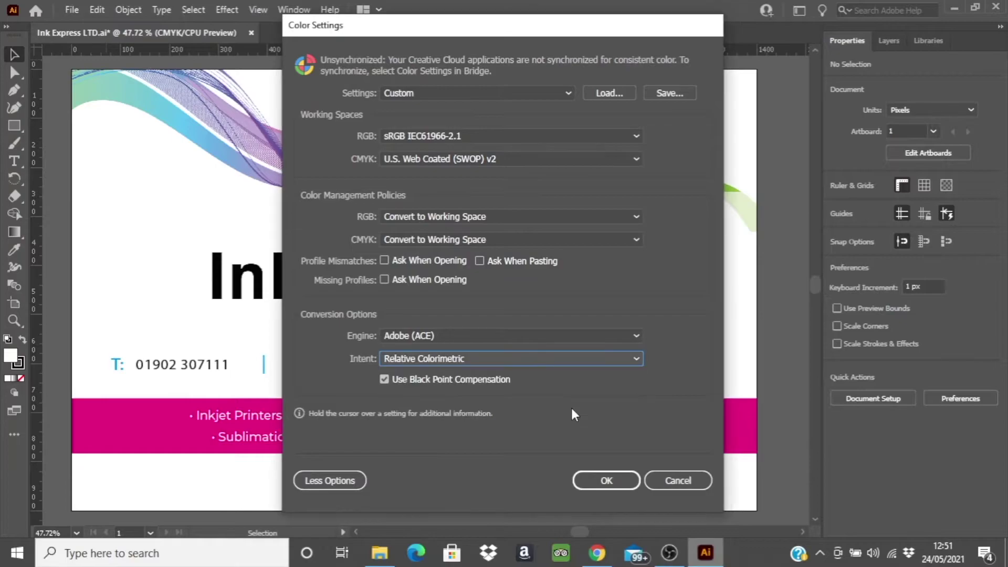
click(609, 481)
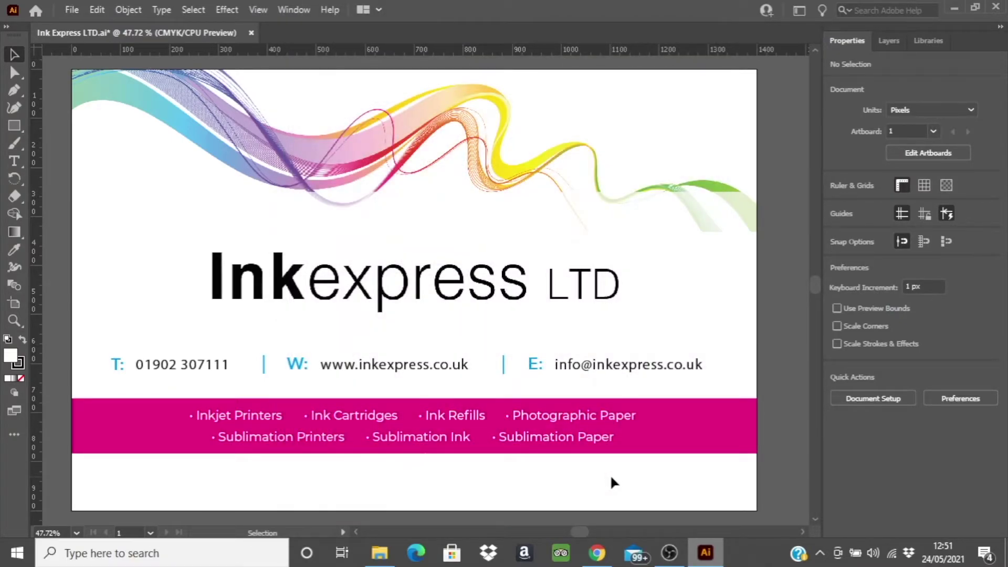
Open the Print dialog on its Color Management settings
click(73, 10)
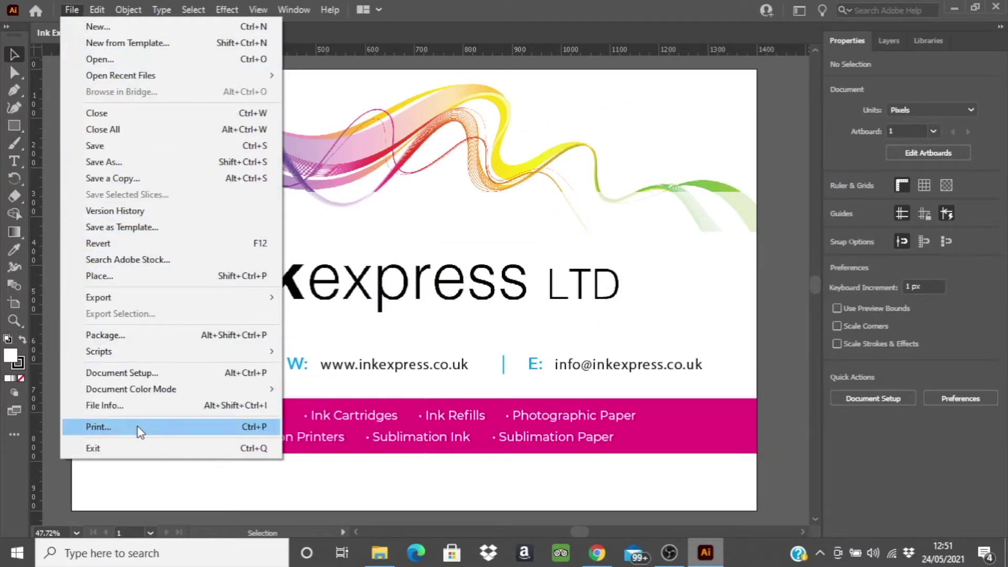
click(98, 427)
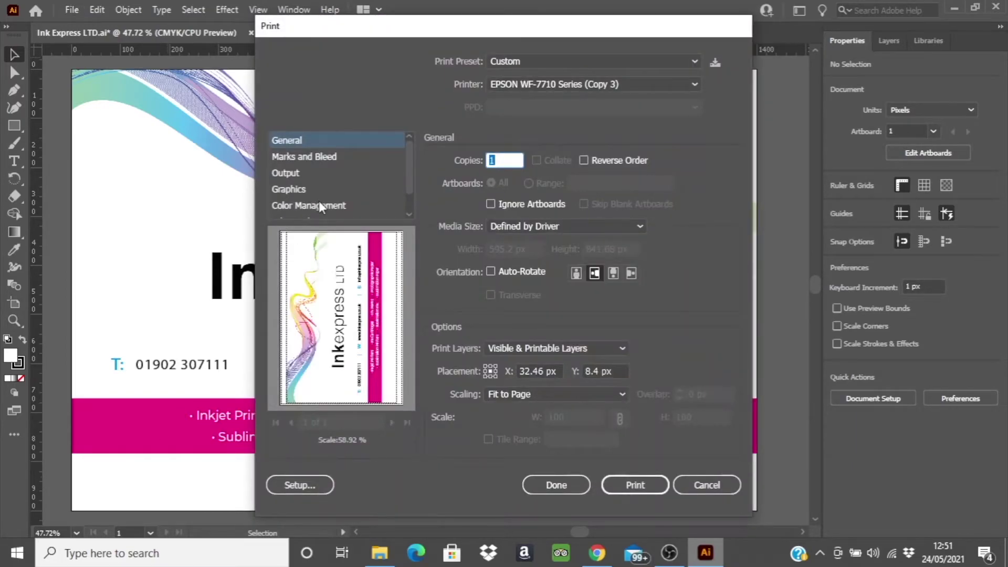
click(320, 206)
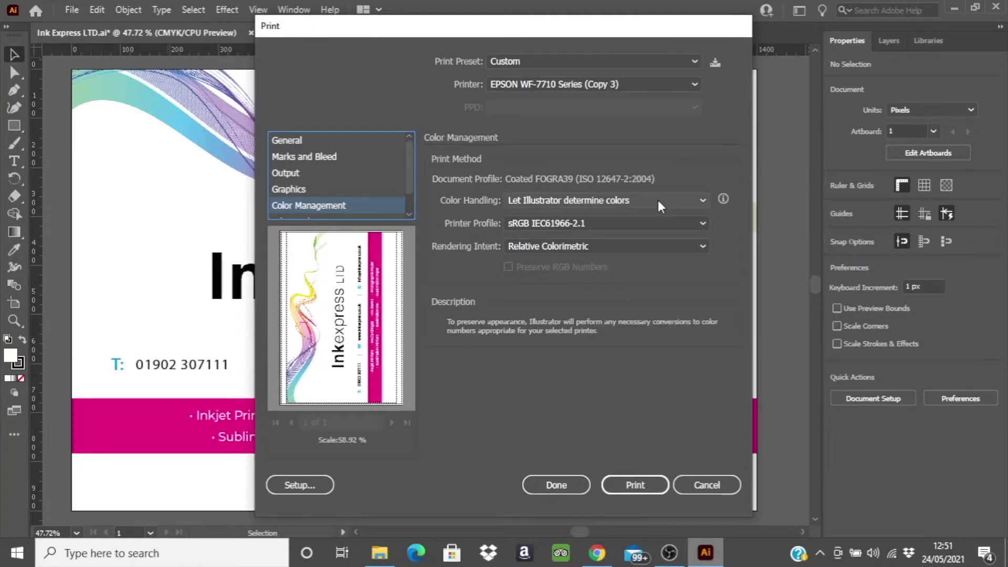
Use the IE_InktecSublinova_EPSON_ET2710.icm printer profile with Relative Colorimetric intent
click(626, 232)
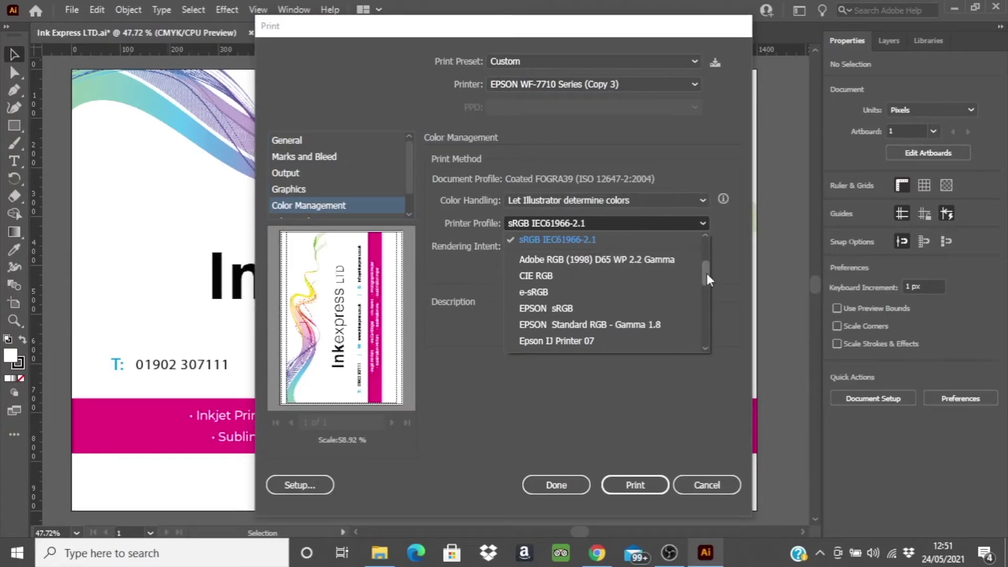
drag(705, 279, 710, 317)
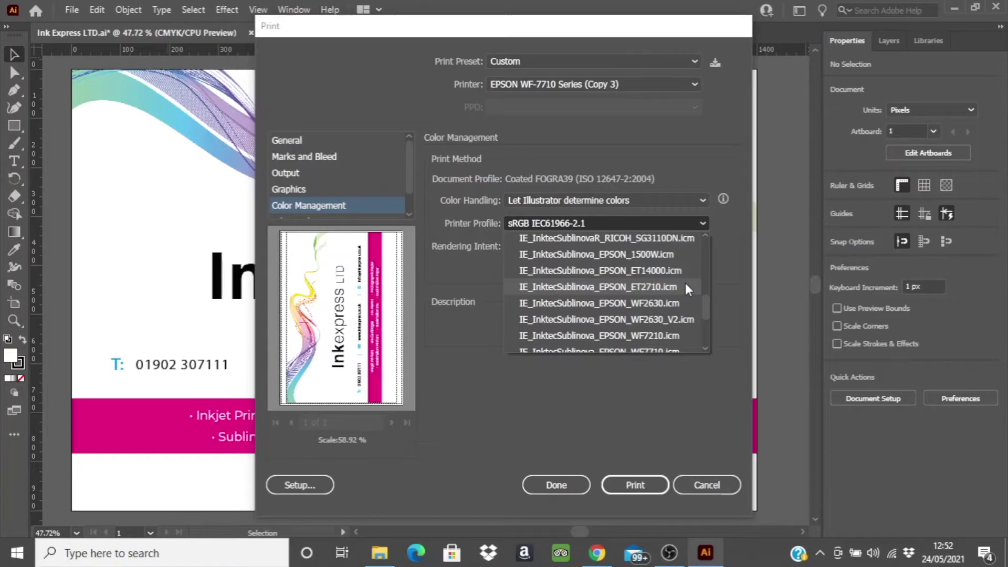
click(685, 286)
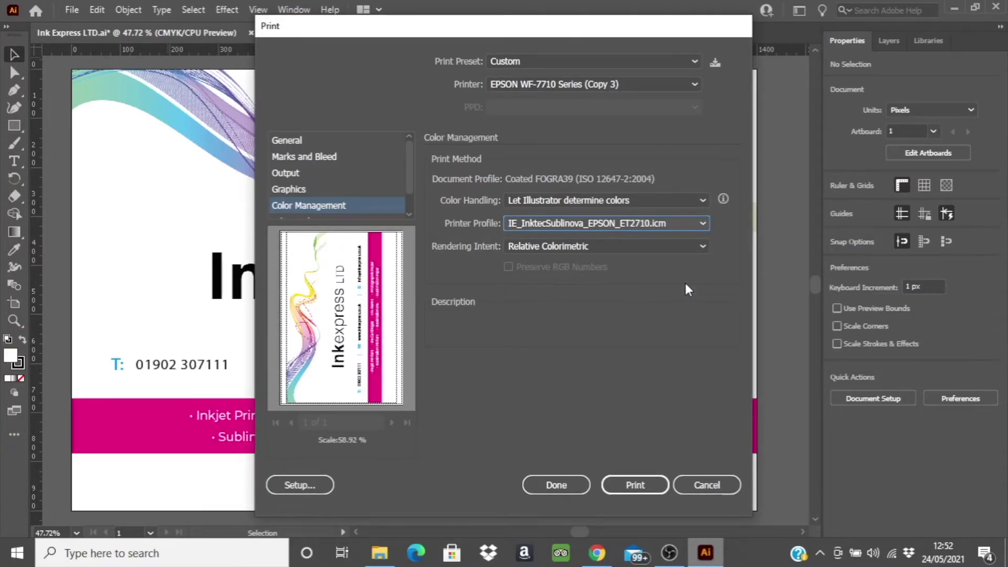
click(682, 245)
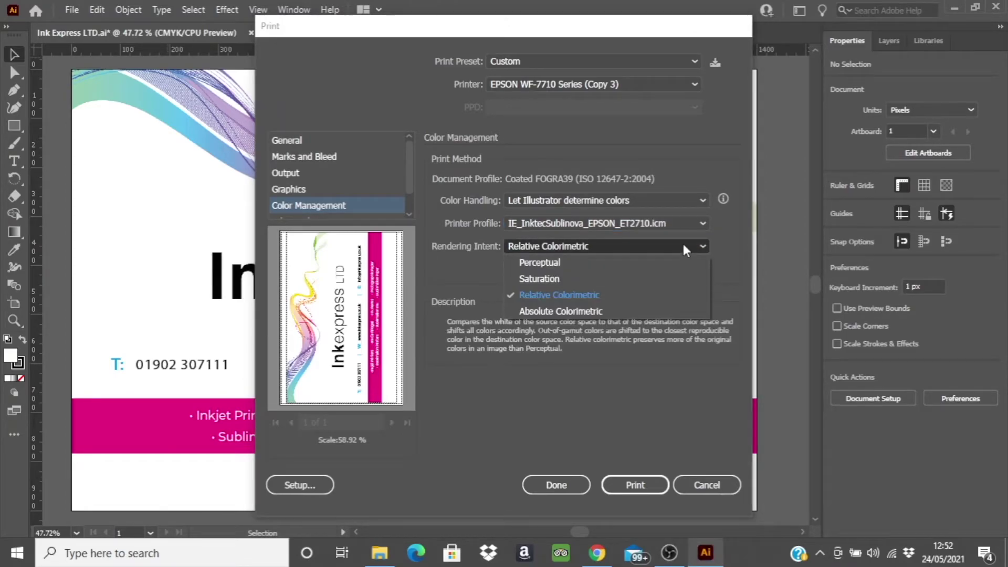
click(630, 295)
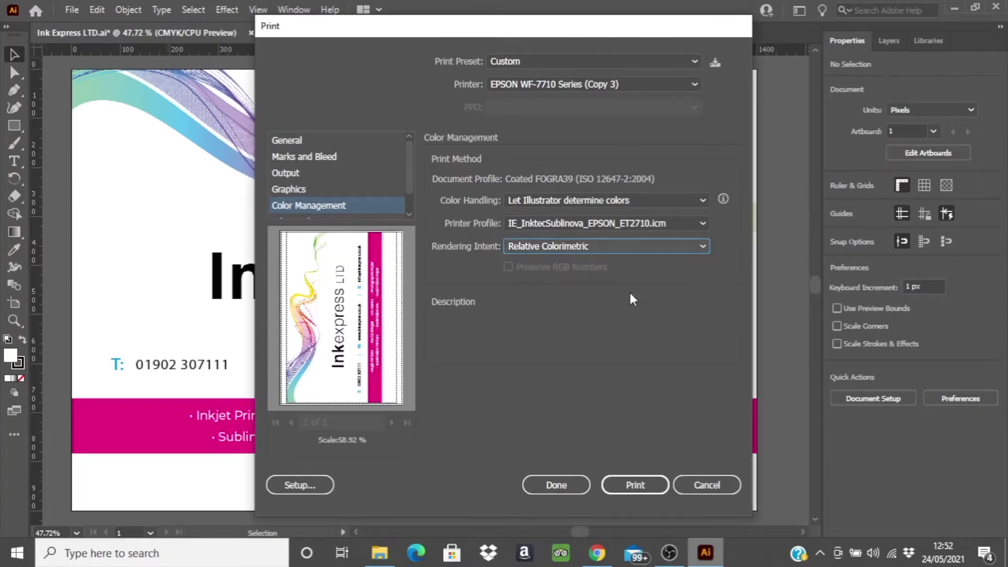
click(319, 481)
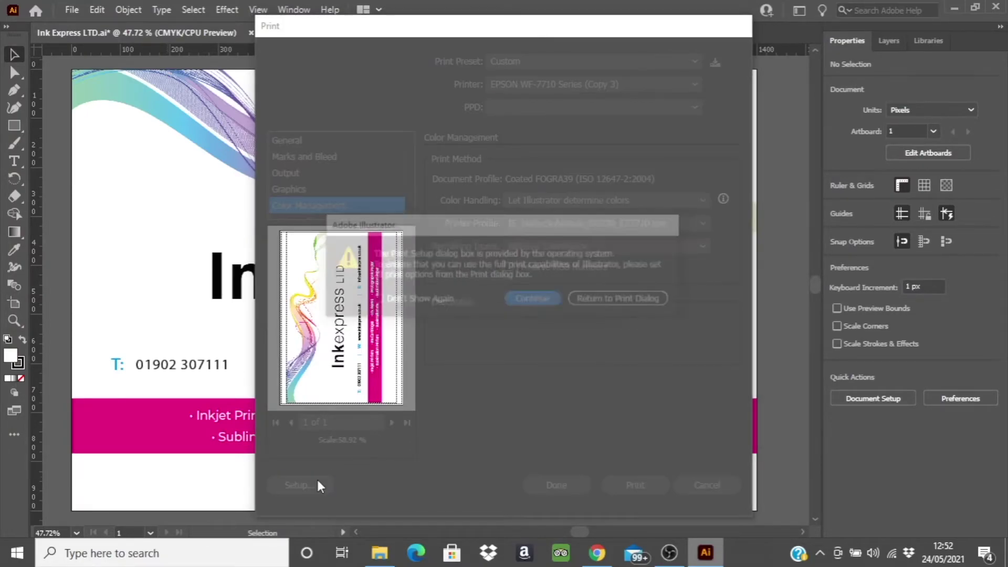
Select the EPSON ET-2710 Series (Copy 5) printer and open its preferences
click(531, 300)
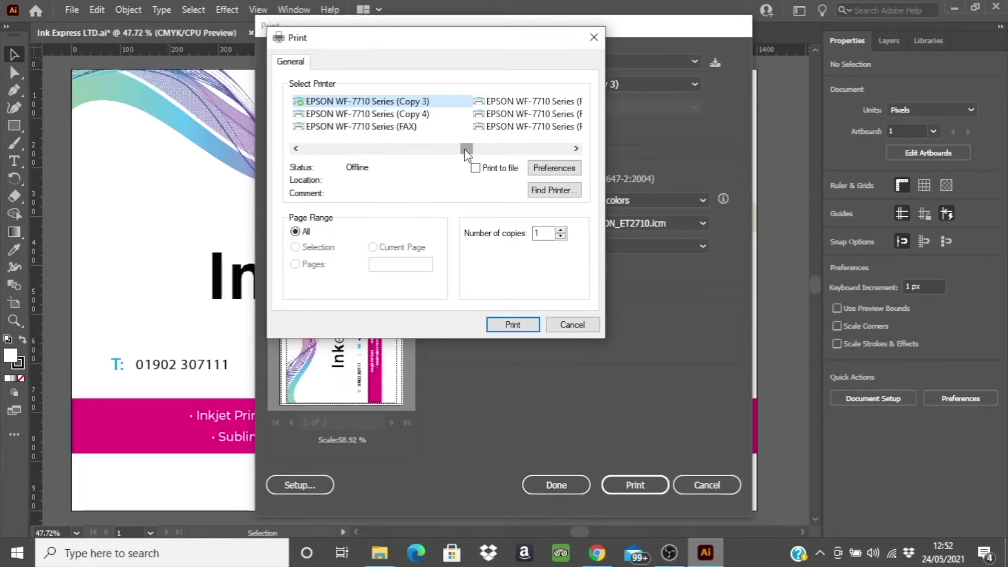
drag(466, 148, 337, 149)
click(351, 102)
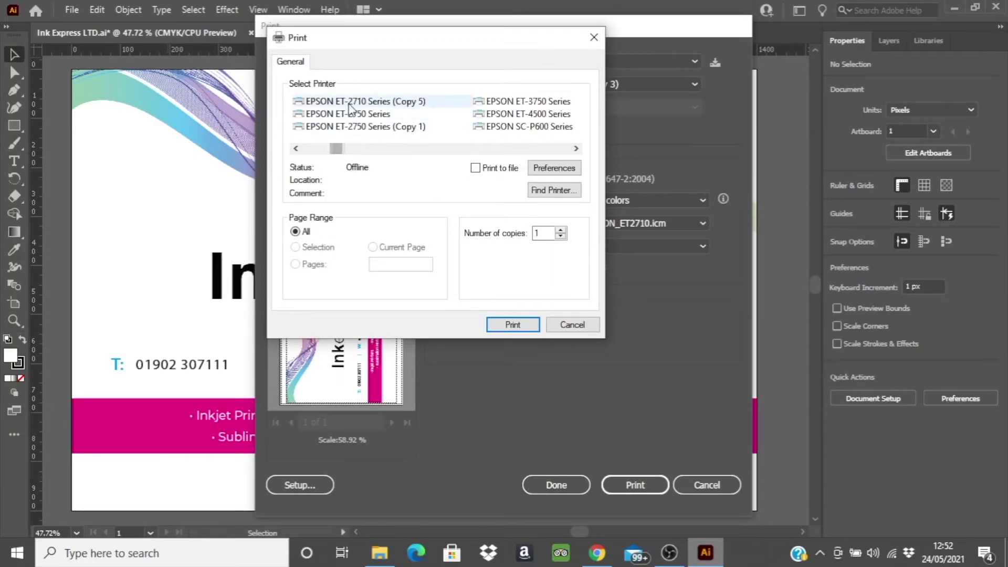
click(560, 169)
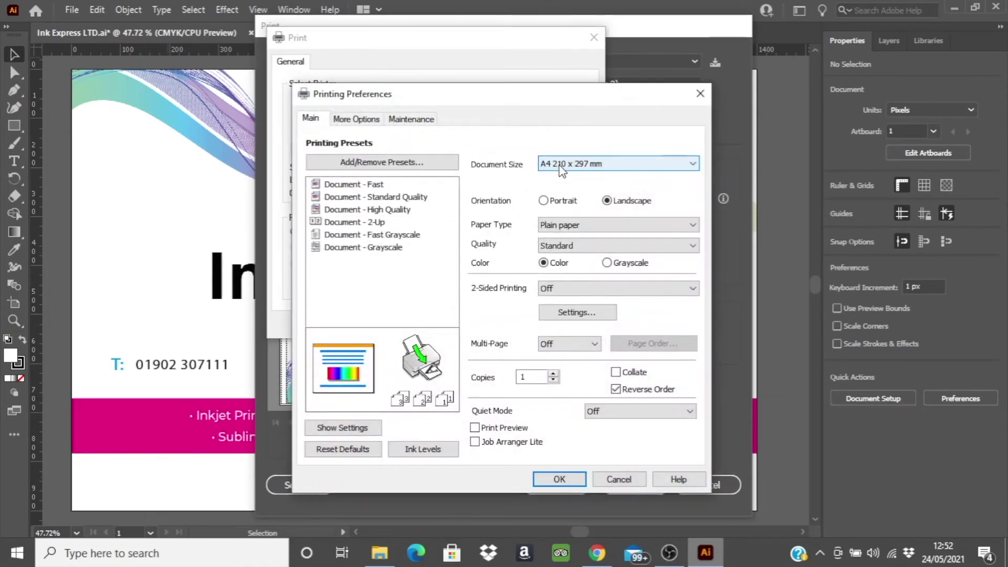
Set paper type to Epson Matte and print quality to High
click(612, 225)
click(591, 258)
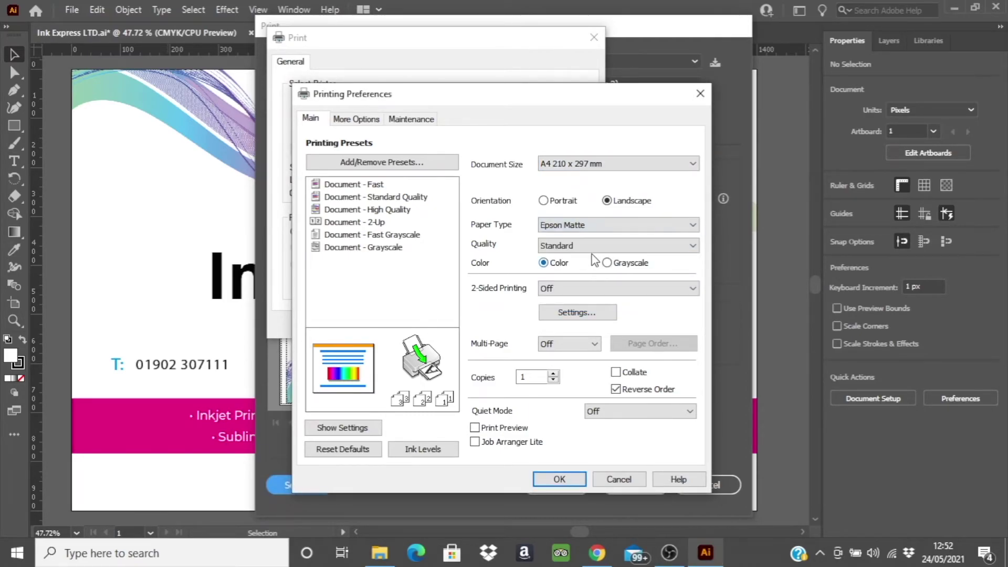
click(600, 249)
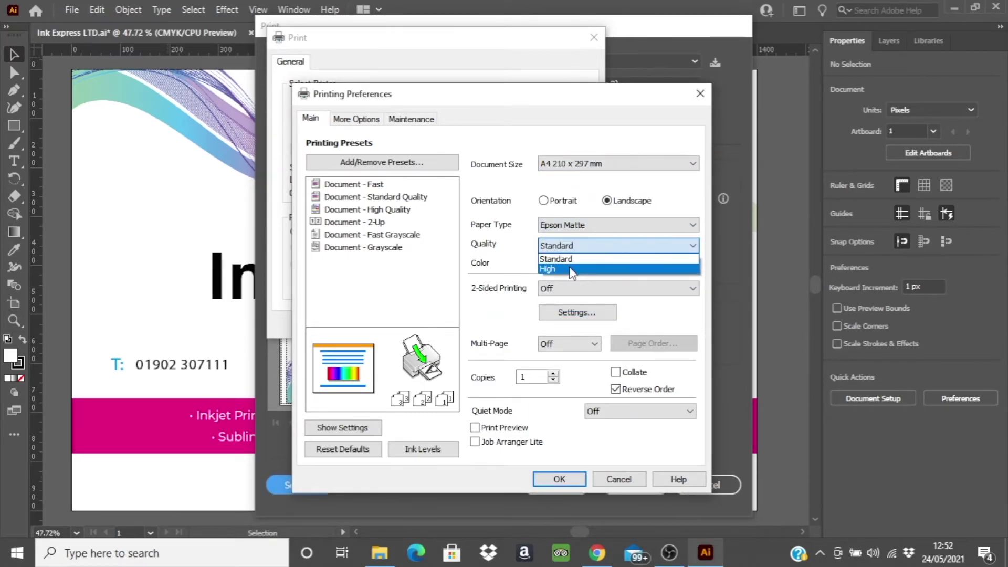
click(599, 268)
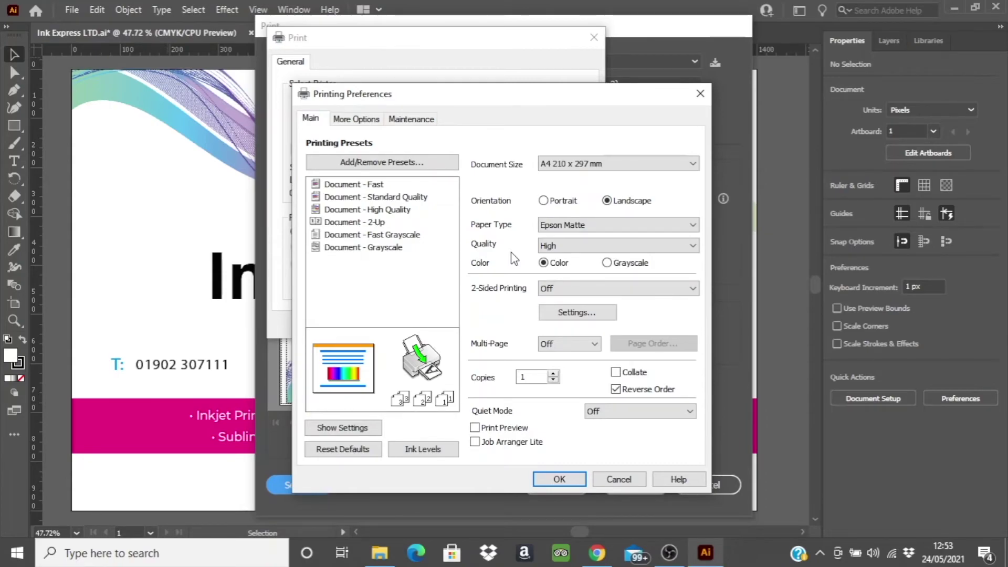
click(370, 120)
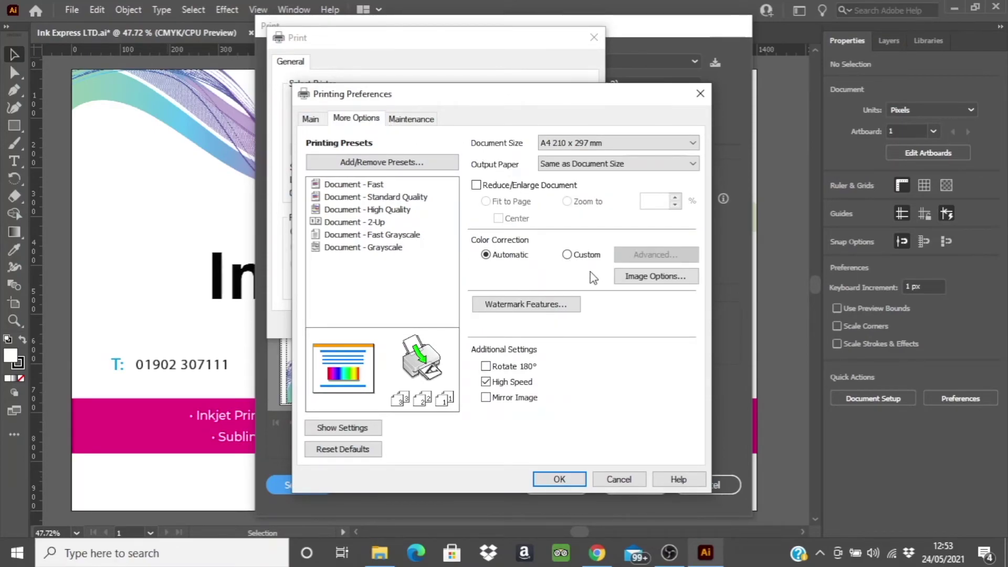
Choose Custom colour correction with No Color Adjustment, enable Mirror Image, and save the preferences
click(566, 255)
click(637, 254)
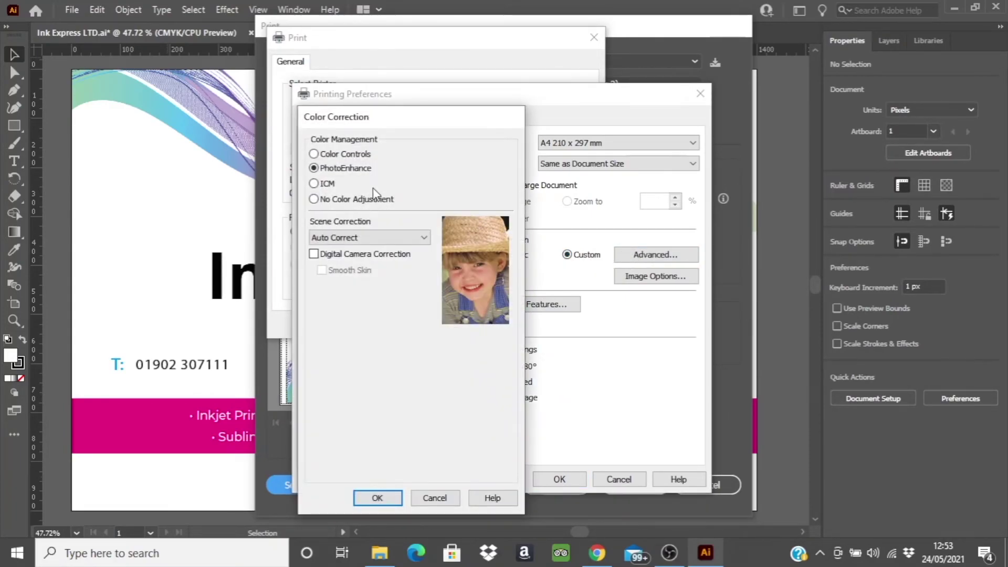
click(335, 203)
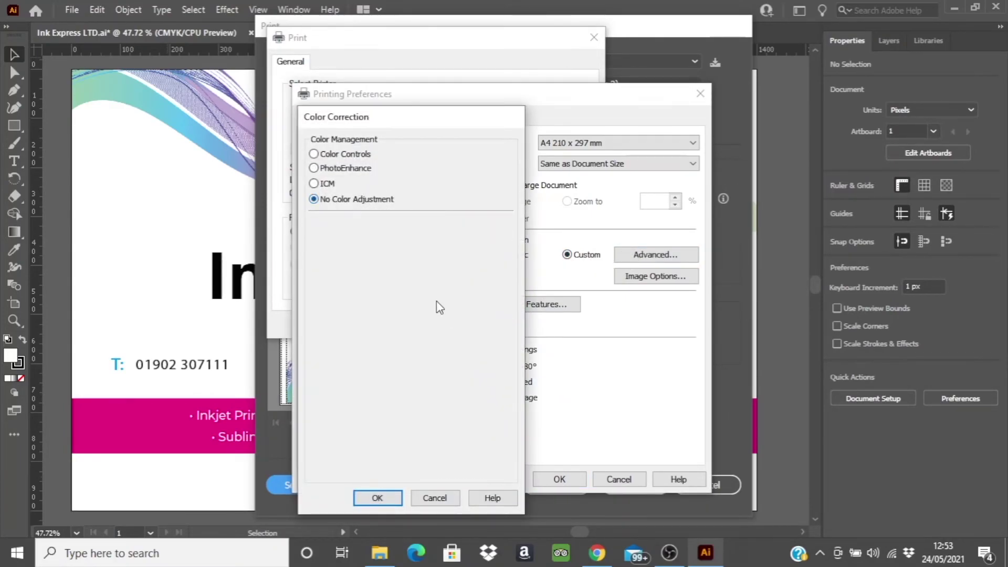
click(385, 497)
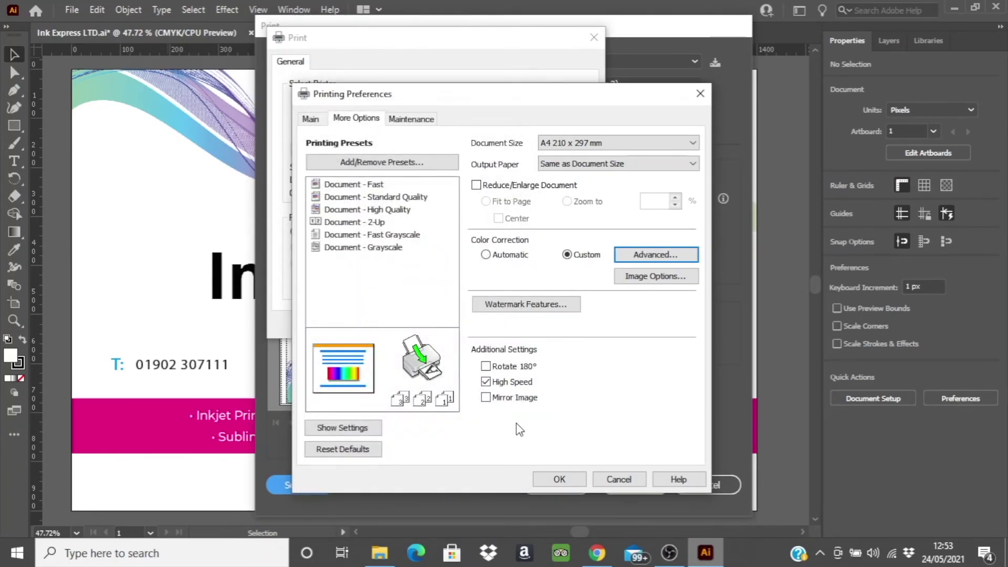
click(487, 398)
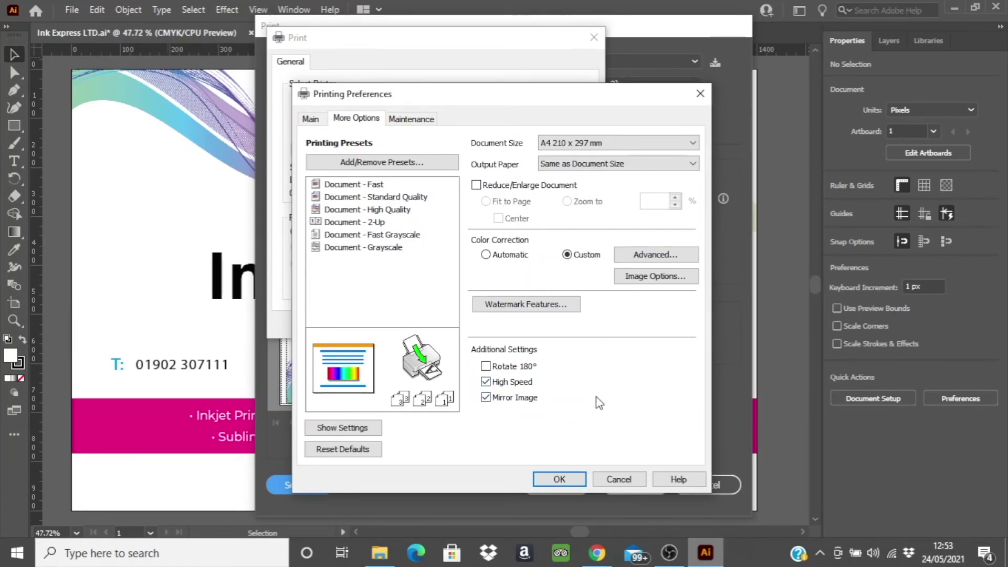
click(572, 478)
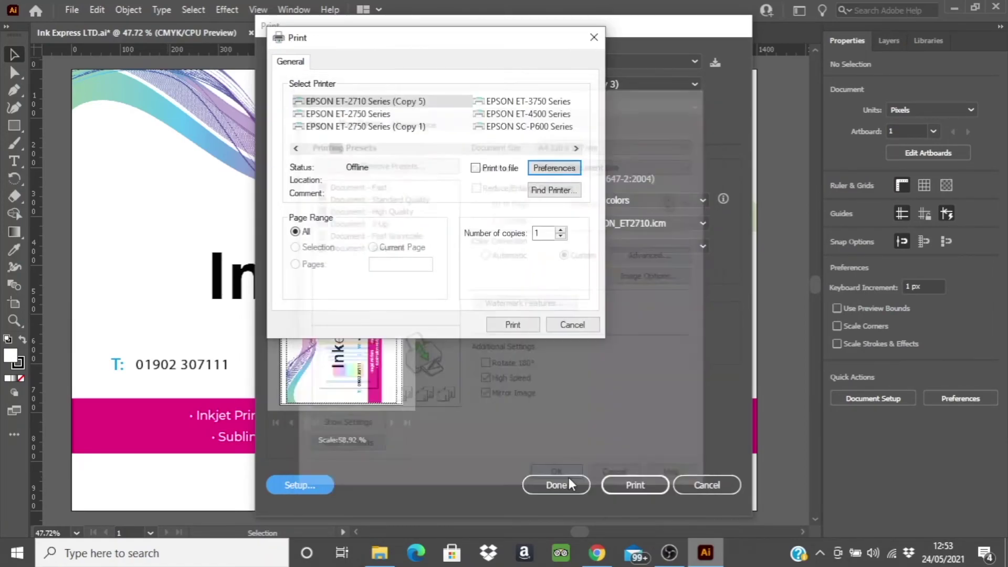